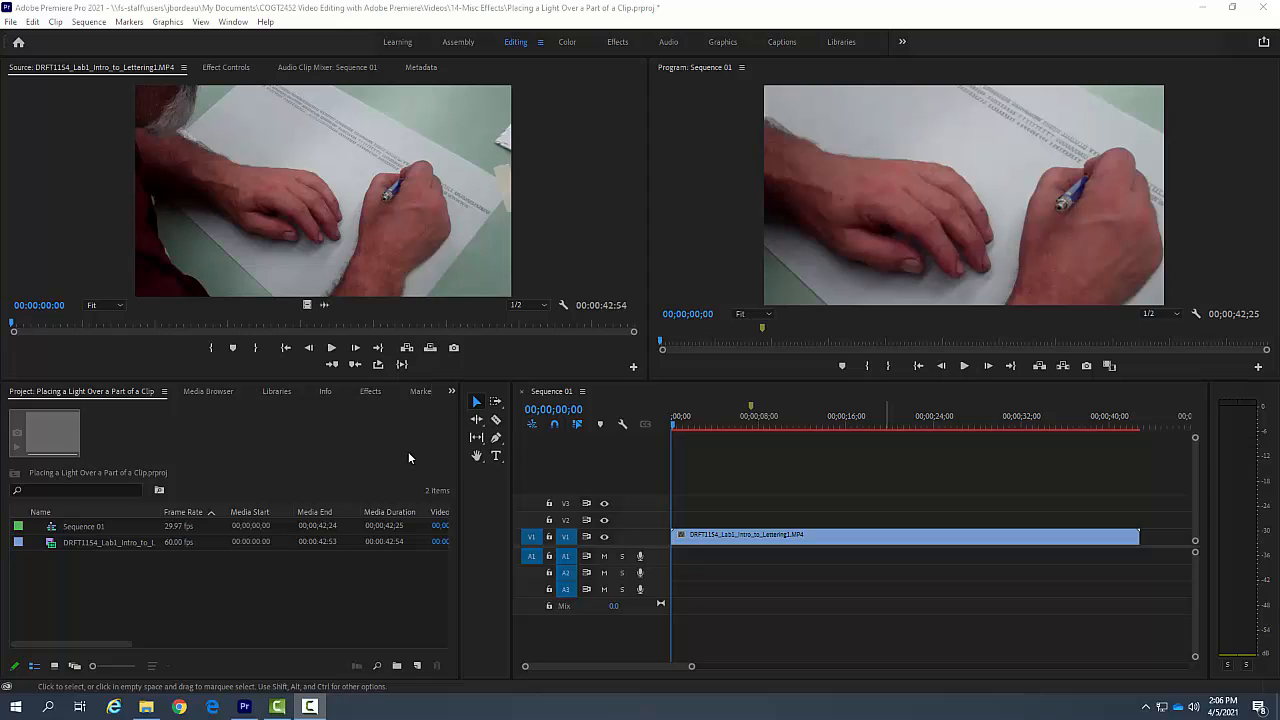
- Apply the Lighting Effects video effect from the Adjust group to the clip on track V1, with its effect settings shown
{"action": "left_click", "coordinate": [369, 392]}
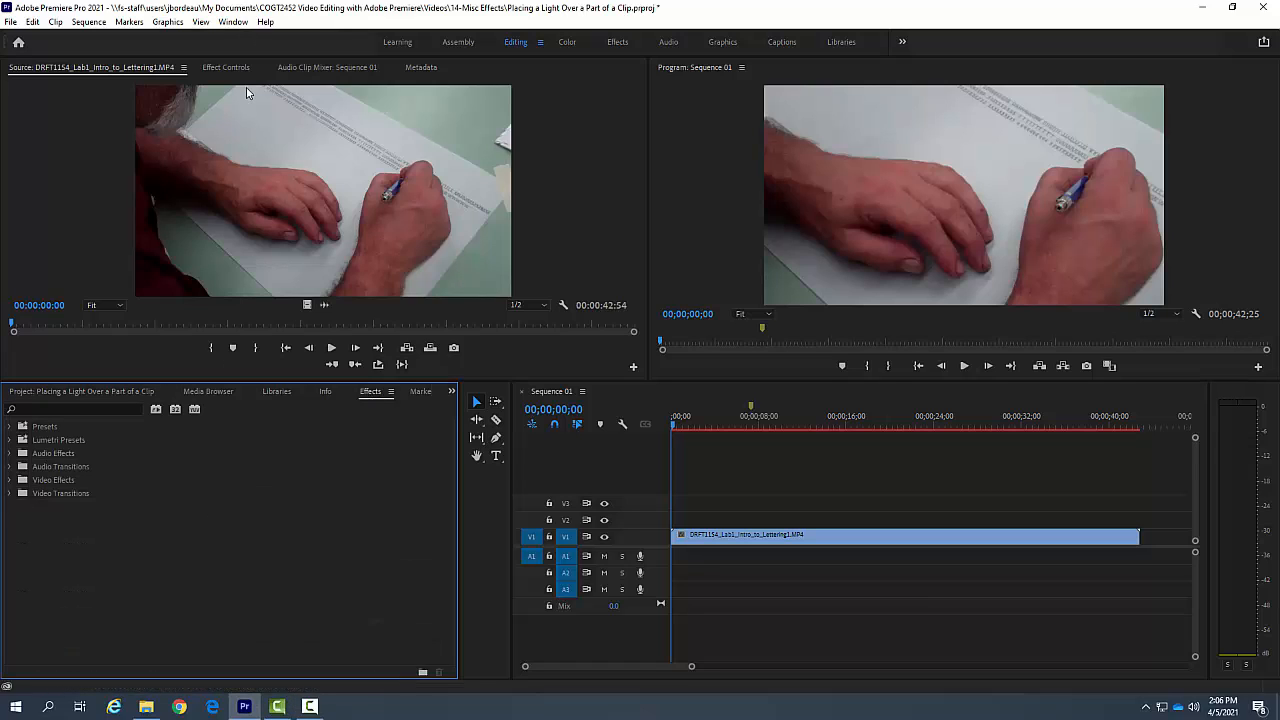
{"action": "left_click", "coordinate": [227, 68]}
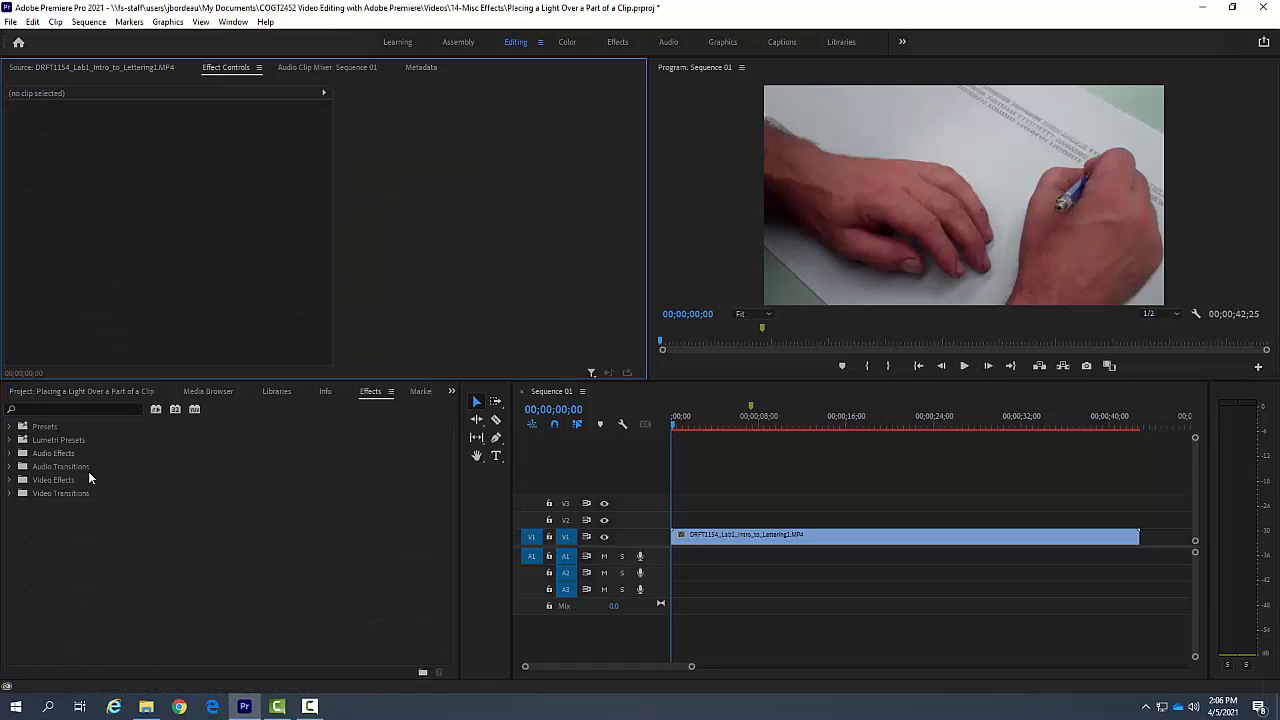
{"action": "left_click", "coordinate": [11, 480]}
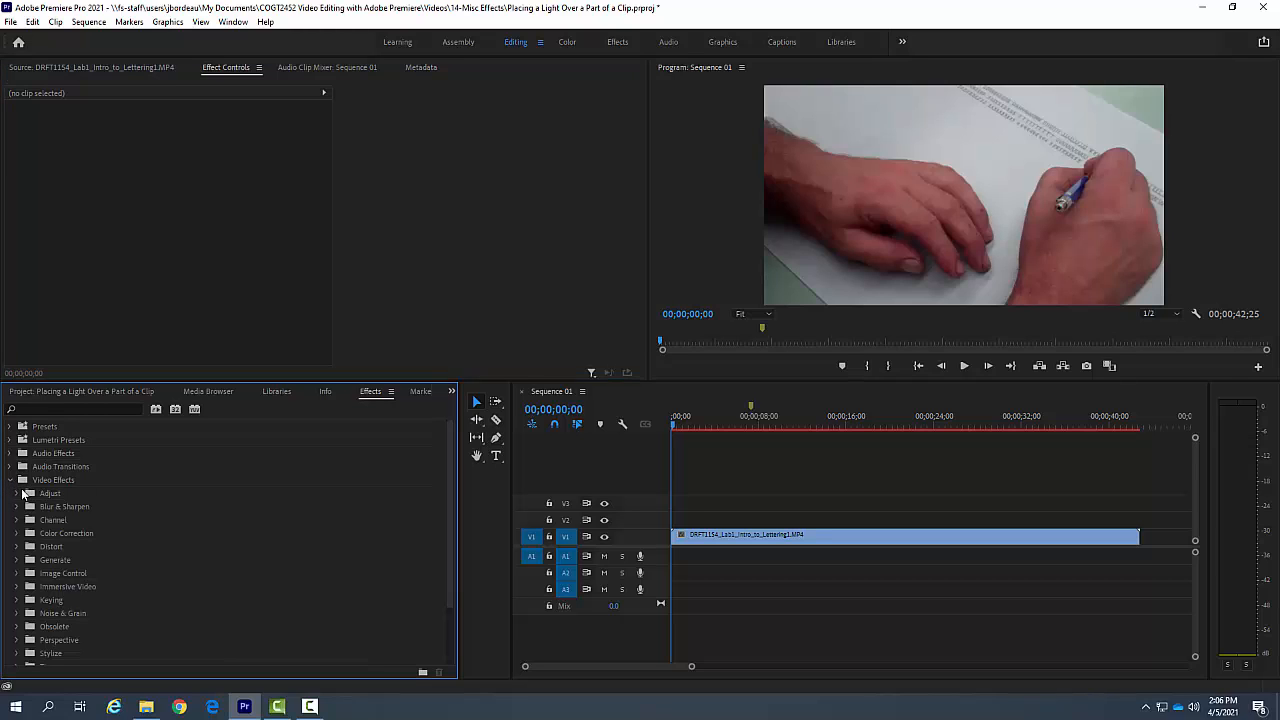
{"action": "left_click", "coordinate": [17, 494]}
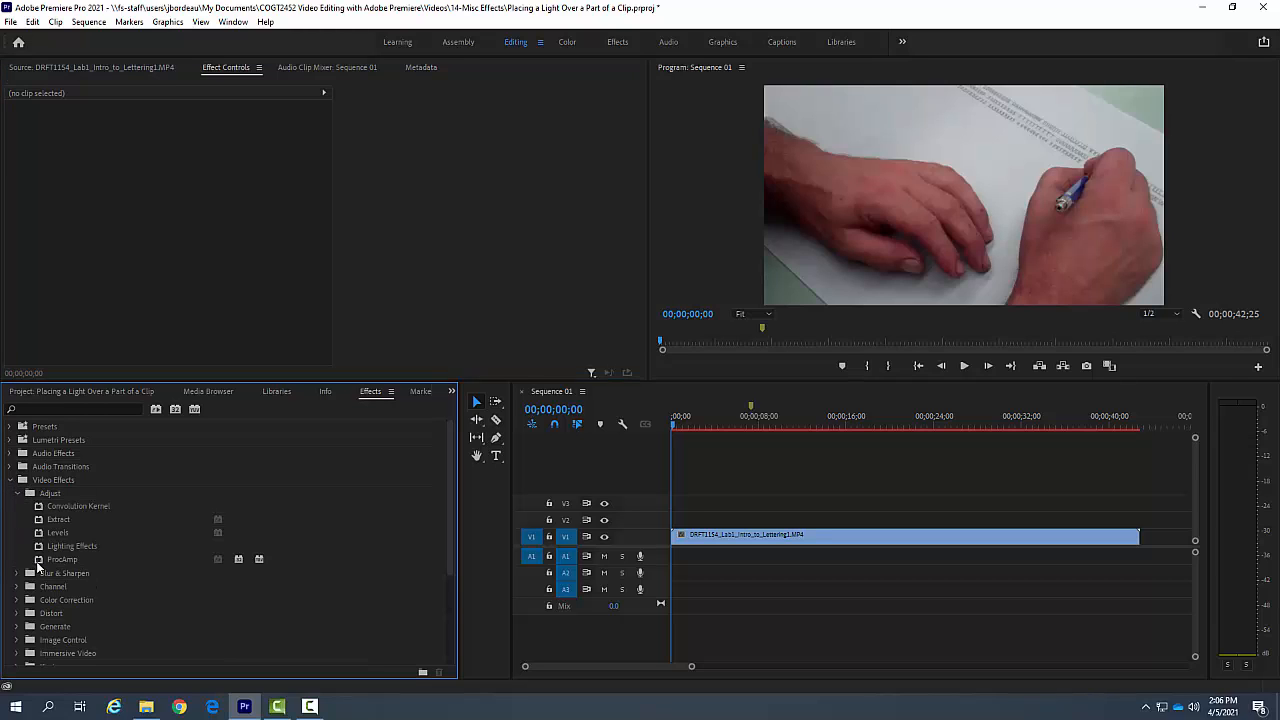
{"action": "left_click", "coordinate": [74, 548]}
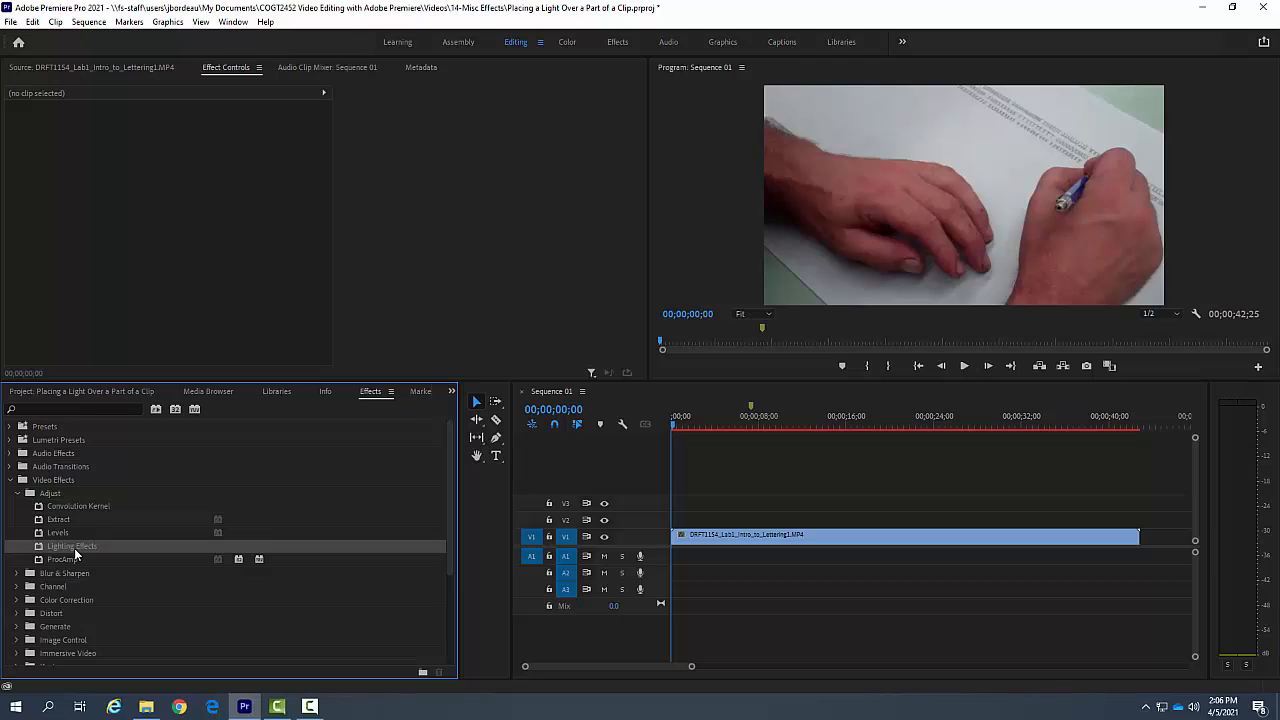
{"action": "left_click_drag", "start_coordinate": [74, 548], "coordinate": [728, 538]}
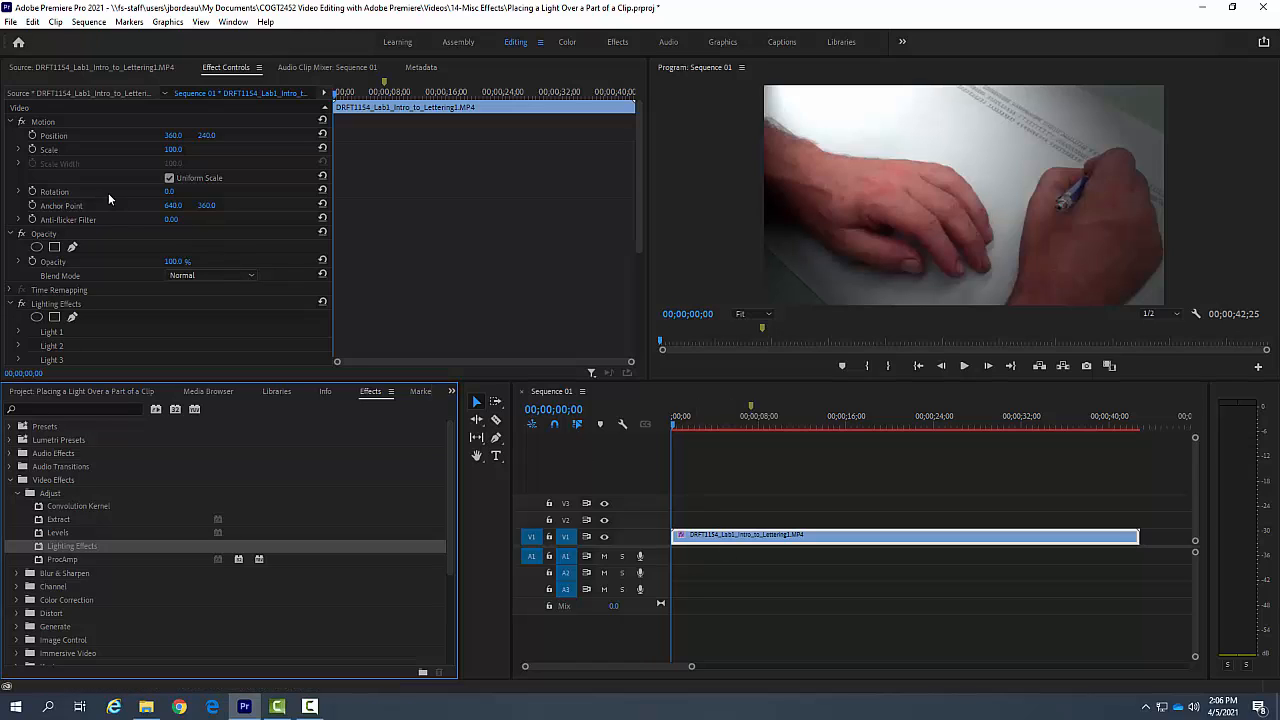
- Expand Light 1 in the clip's Lighting Effects settings and review its light type options, keeping Spotlight
{"action": "scroll", "coordinate": [70, 276], "scroll_direction": "down", "scroll_amount": 3}
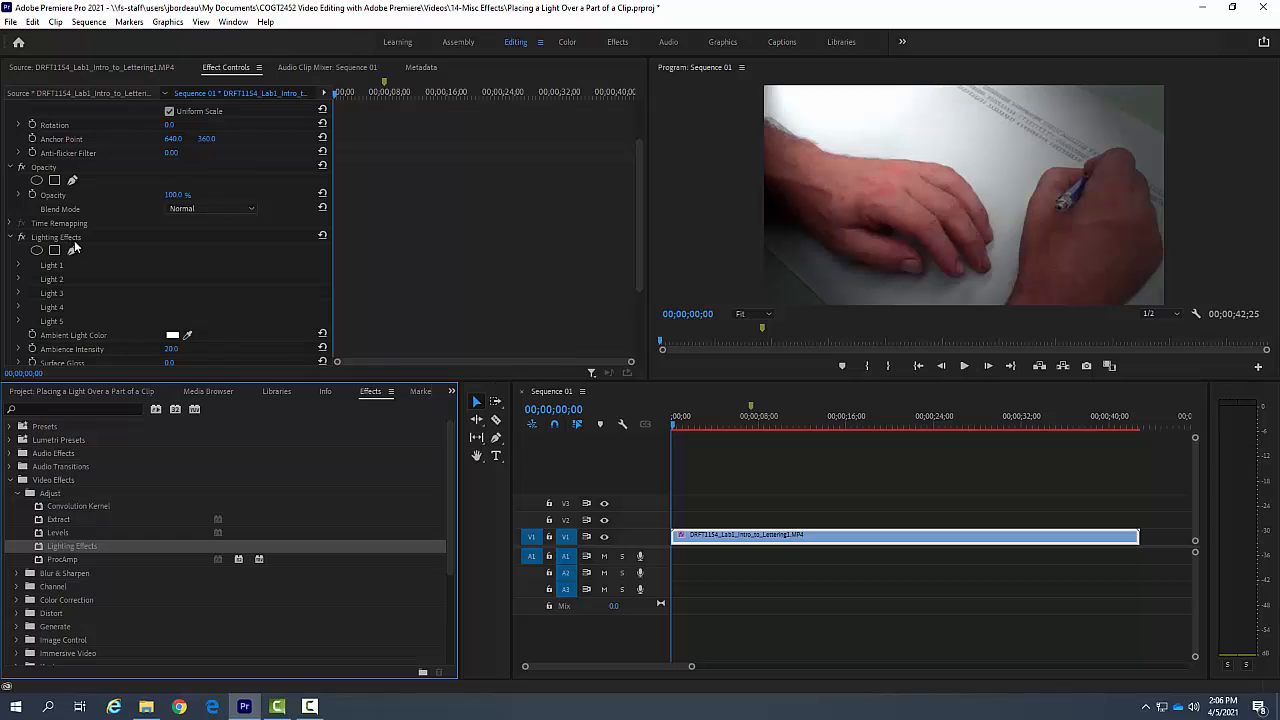
{"action": "left_click", "coordinate": [19, 267]}
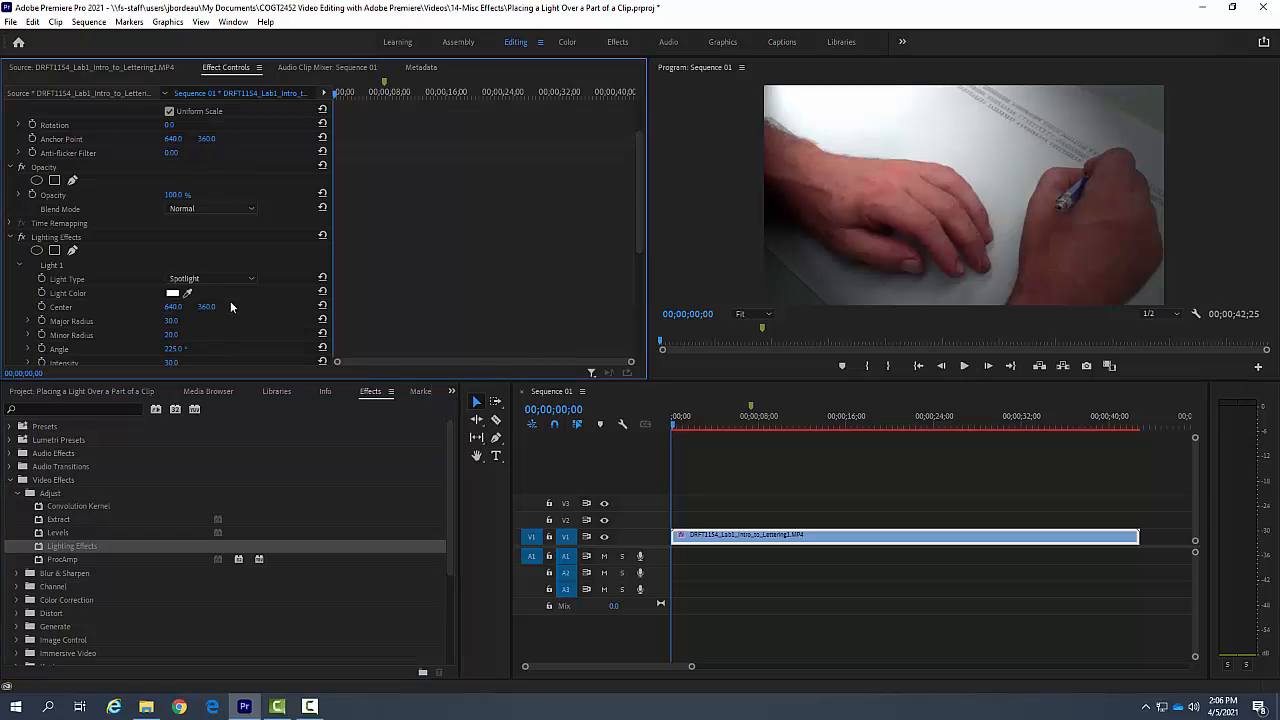
{"action": "left_click", "coordinate": [251, 279]}
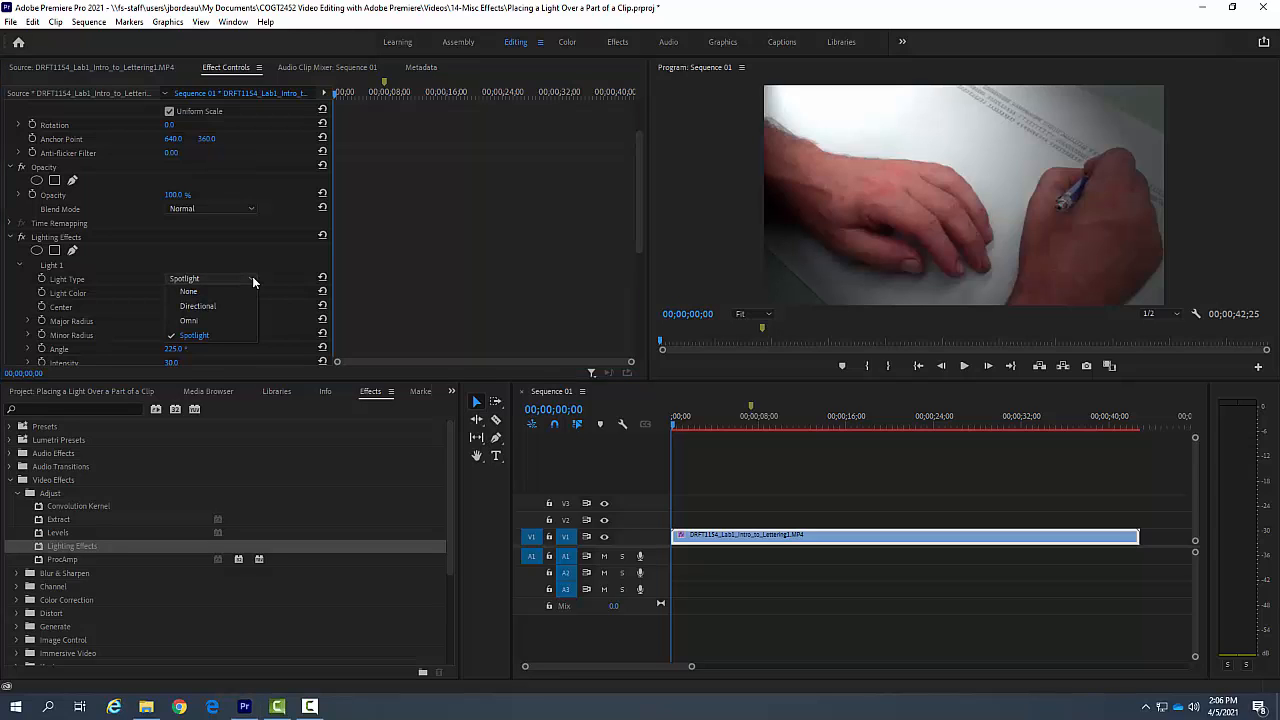
{"action": "left_click", "coordinate": [252, 277]}
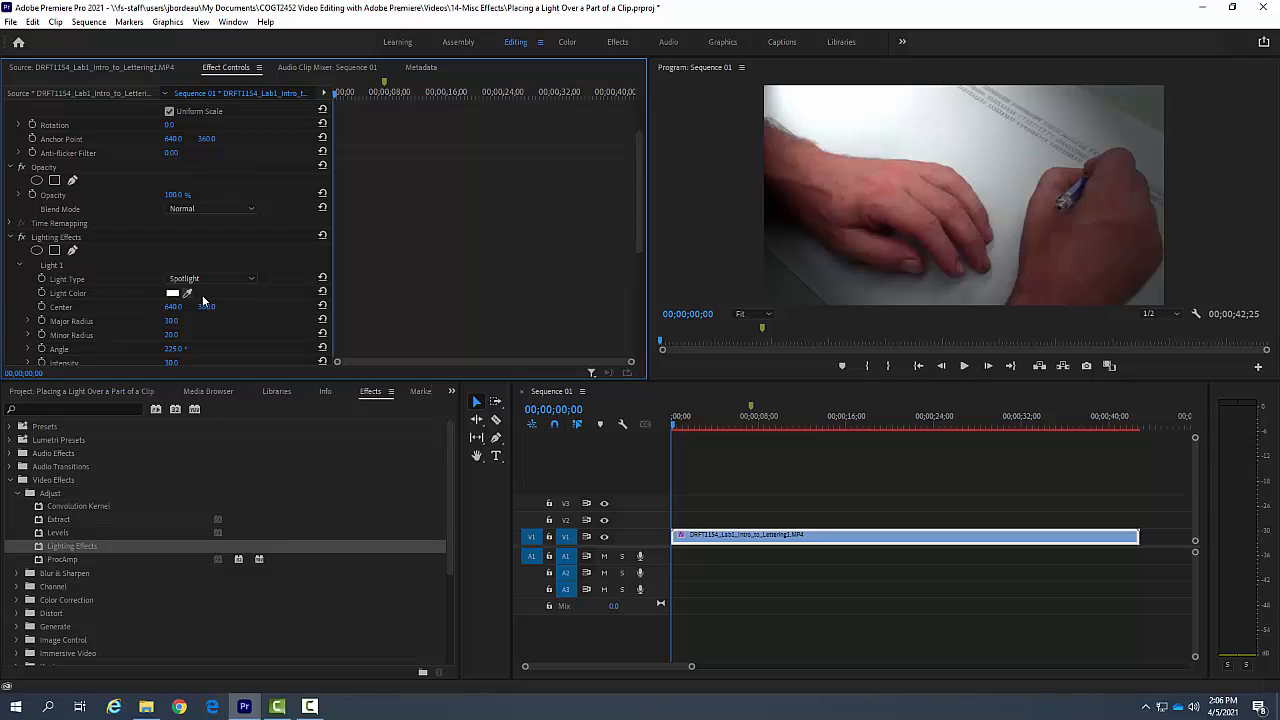
- Try the red light color C11212 on Light 1, and undo the color change
{"action": "left_click", "coordinate": [173, 294]}
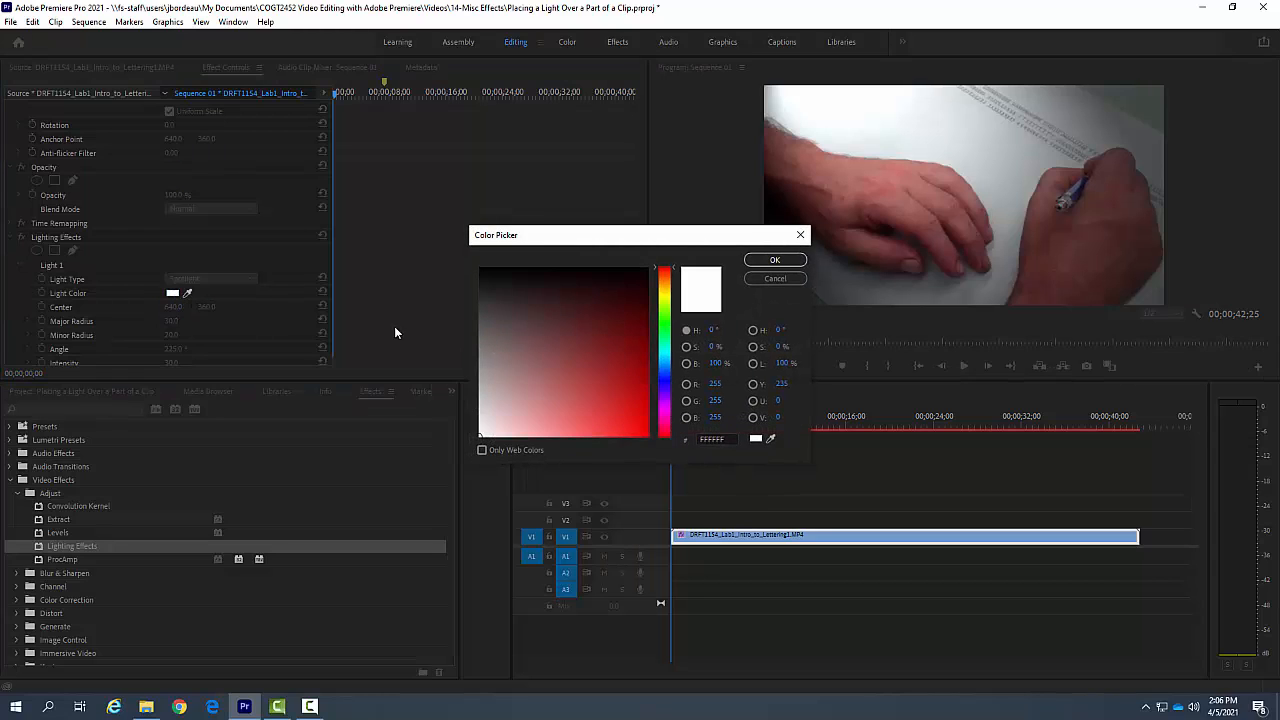
{"action": "left_click", "coordinate": [634, 394]}
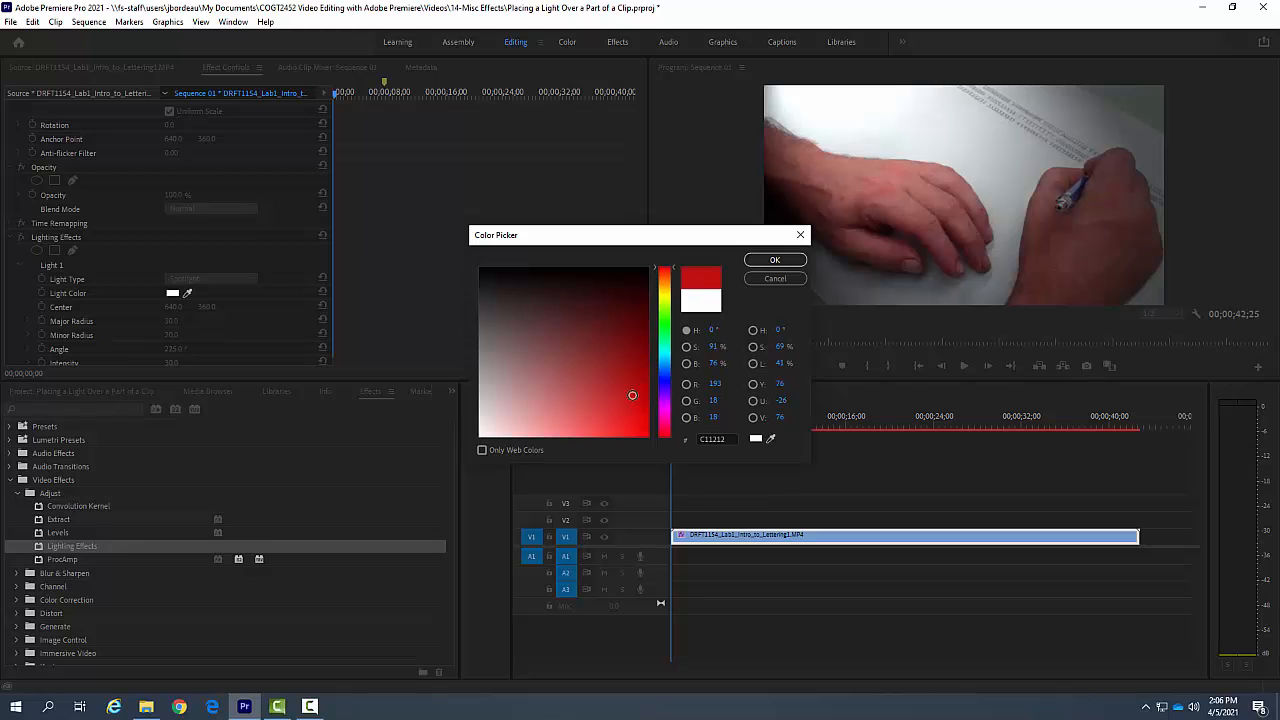
{"action": "left_click", "coordinate": [774, 259]}
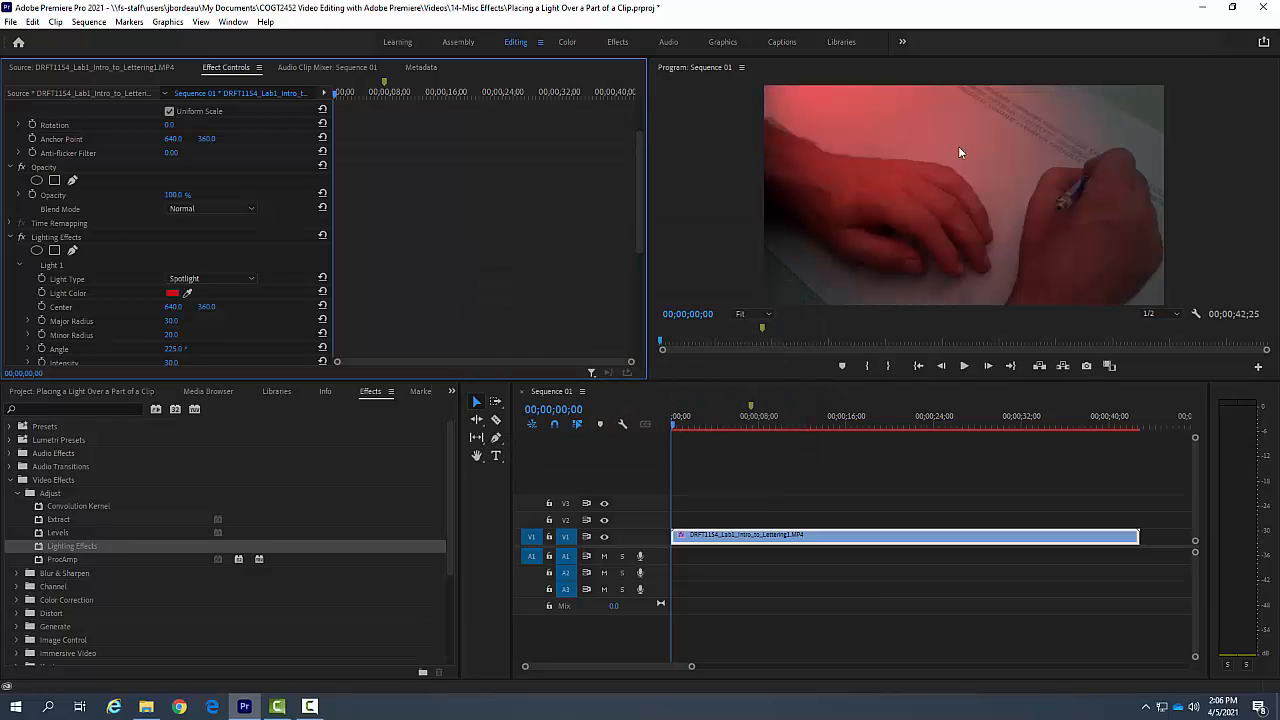
{"action": "left_click", "coordinate": [172, 294]}
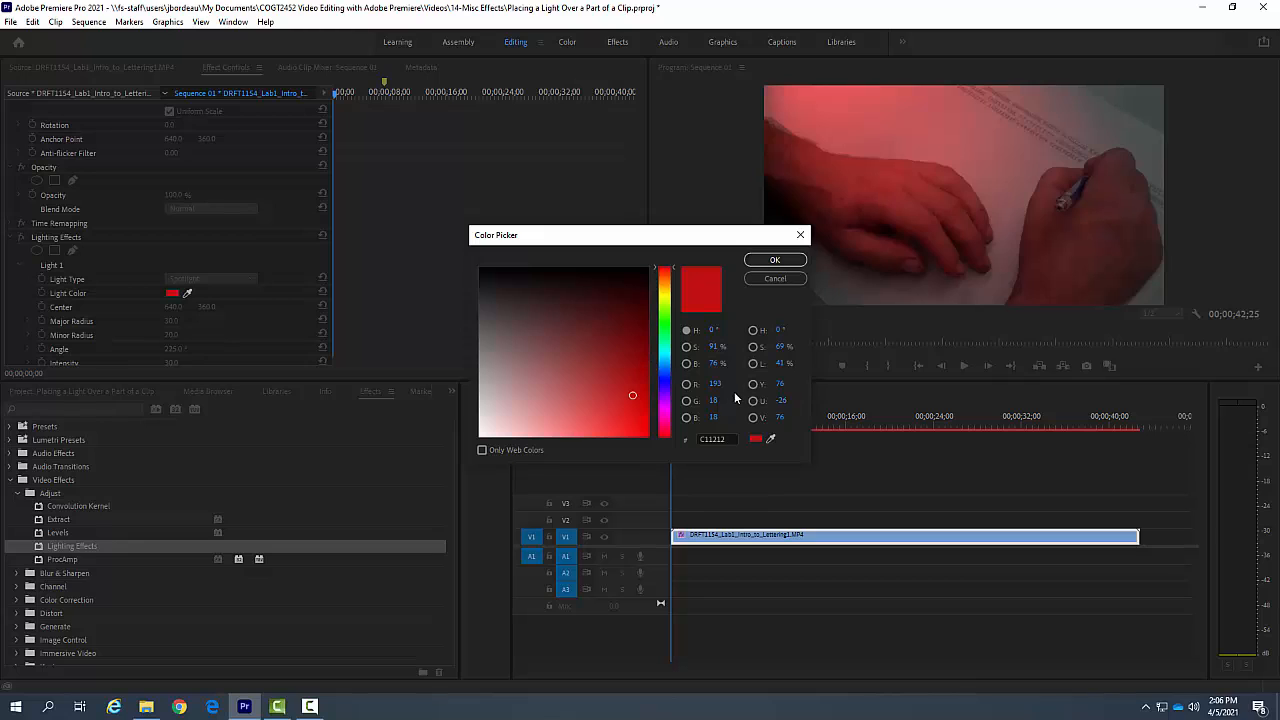
{"action": "left_click", "coordinate": [800, 235]}
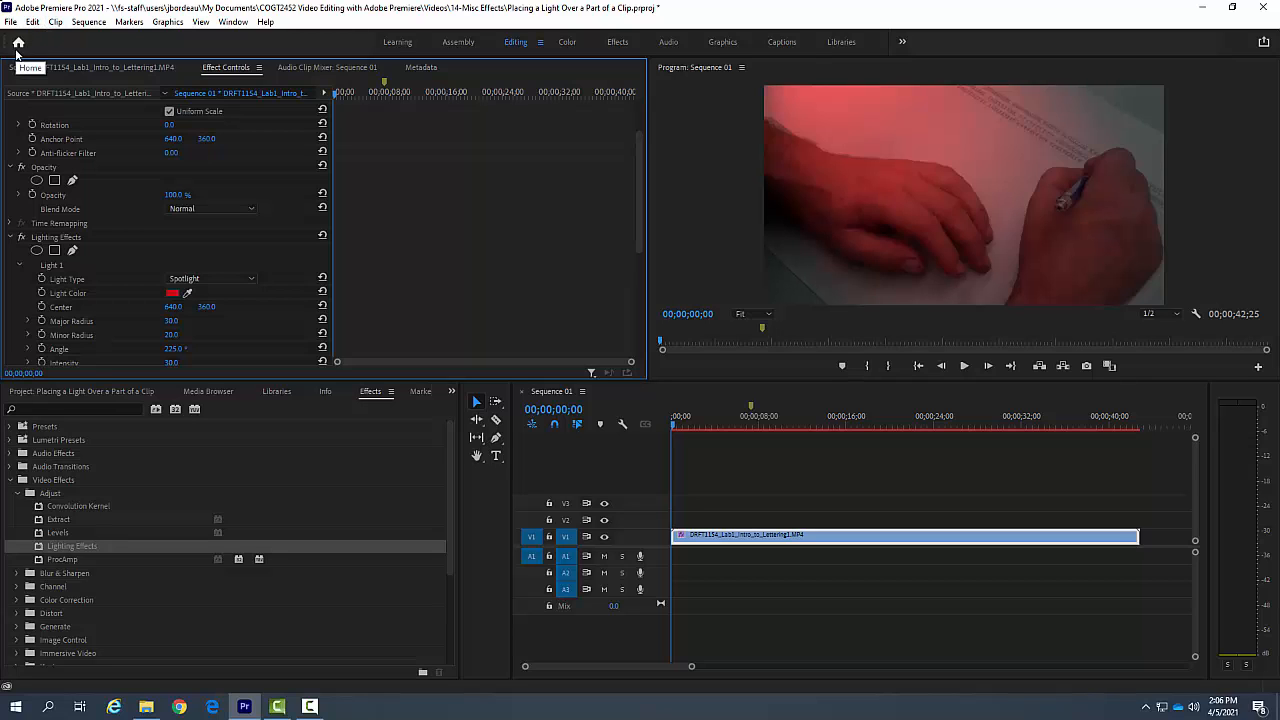
{"action": "left_click", "coordinate": [33, 22]}
{"action": "left_click", "coordinate": [45, 31]}
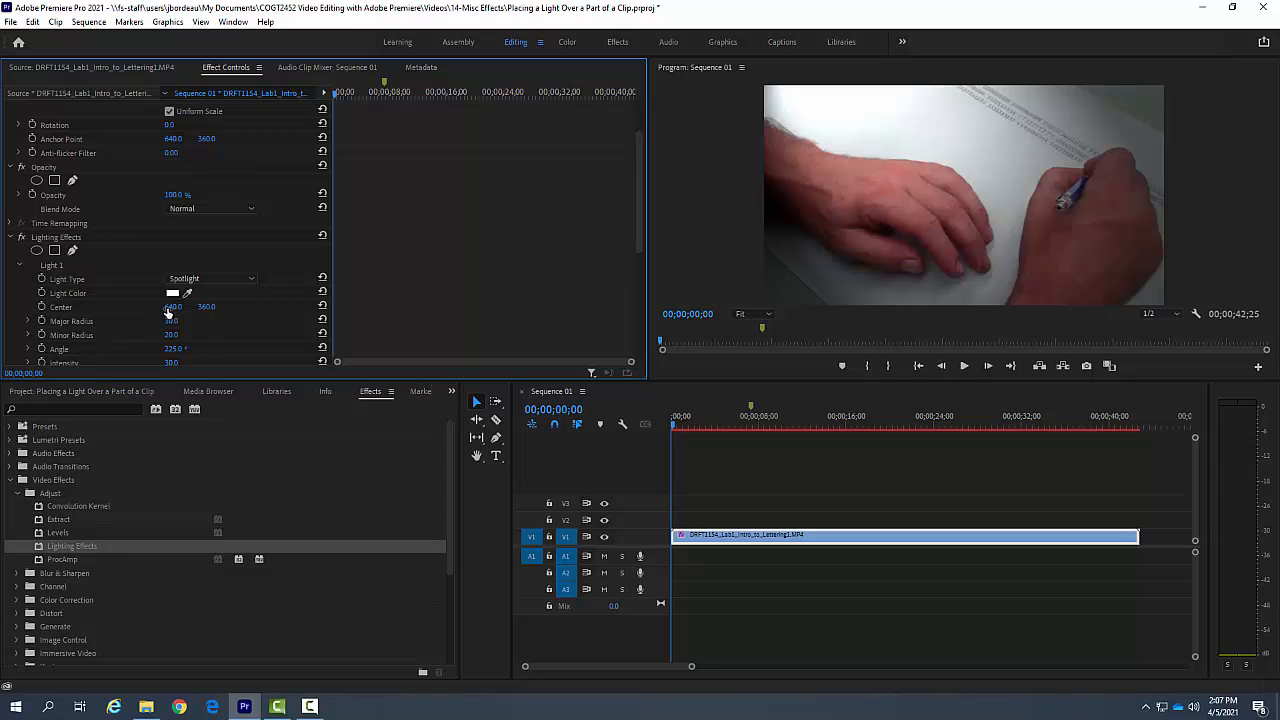
- Set Light 1's center to 700, 200, and refine the vertical value to 250
{"action": "left_click", "coordinate": [171, 307]}
{"action": "type", "text": "700"}
{"action": "key", "text": "Return"}
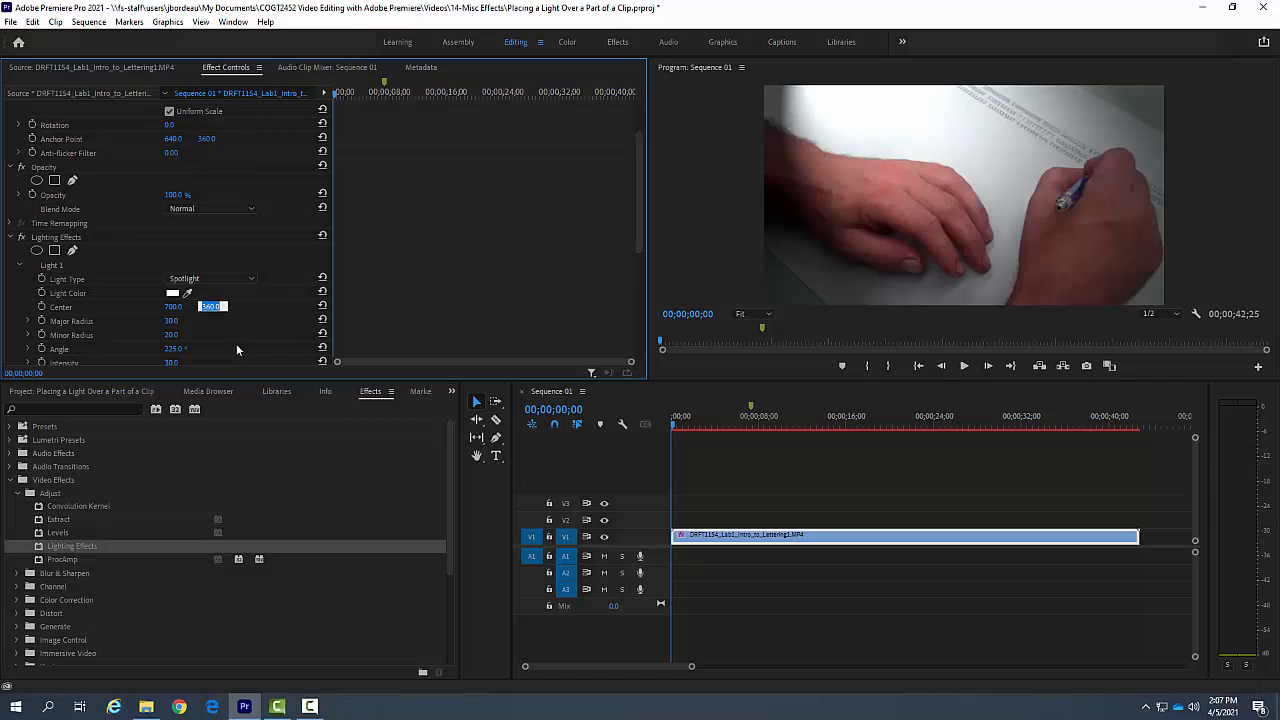
{"action": "type", "text": "200"}
{"action": "key", "text": "Return"}
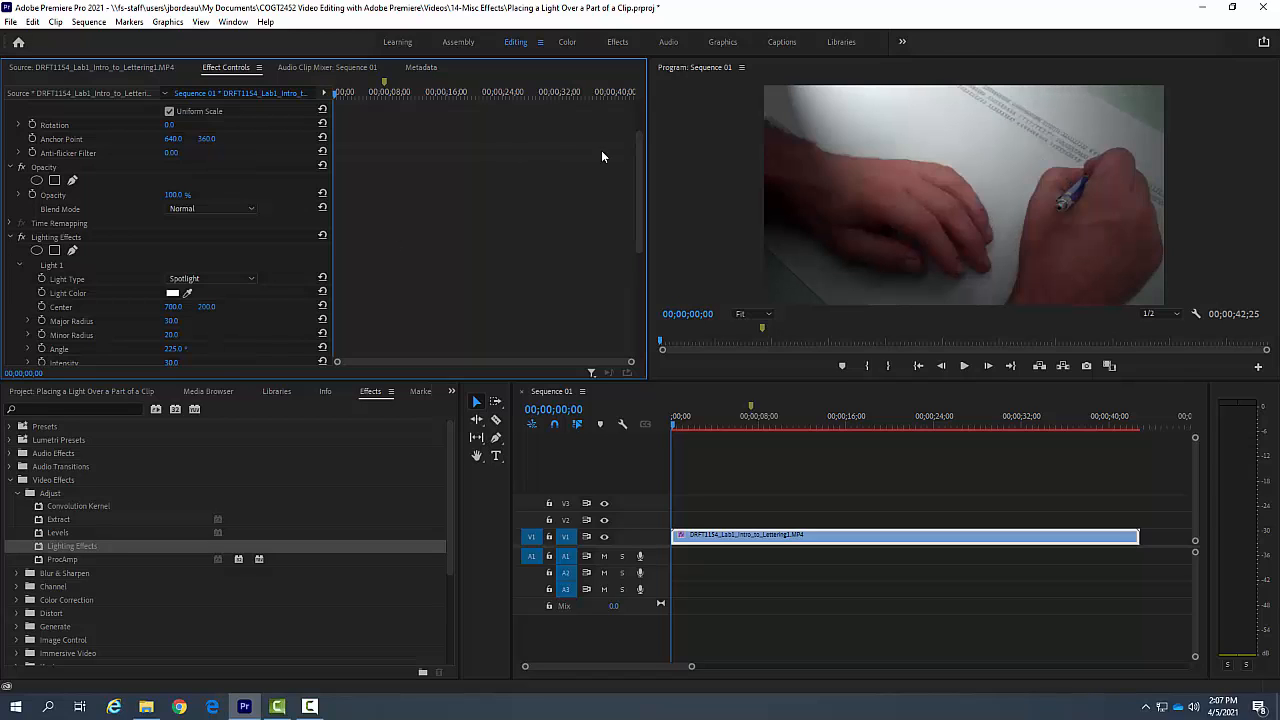
{"action": "left_click", "coordinate": [210, 306]}
{"action": "type", "text": "250"}
{"action": "key", "text": "Return"}
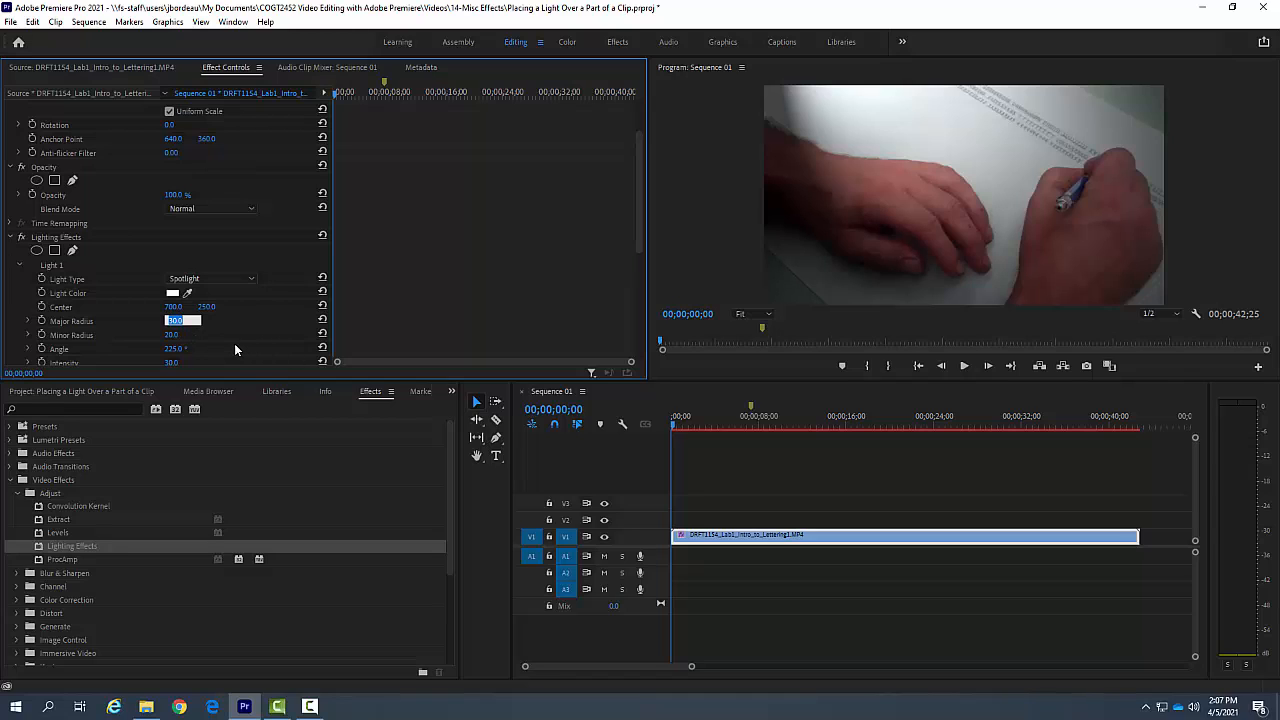
- Set Light 1's major radius to 15, and try a minor radius of 10 before setting it to 15
{"action": "type", "text": "15"}
{"action": "key", "text": "Return"}
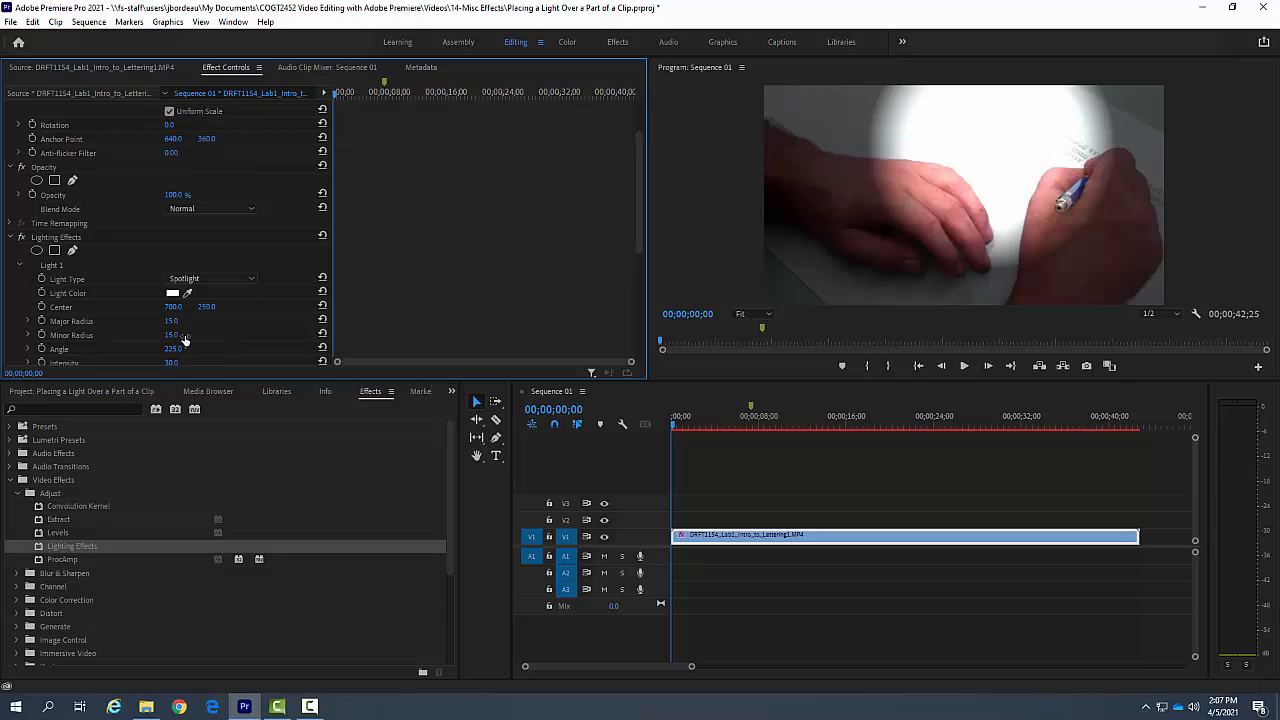
{"action": "type", "text": "10"}
{"action": "key", "text": "Return"}
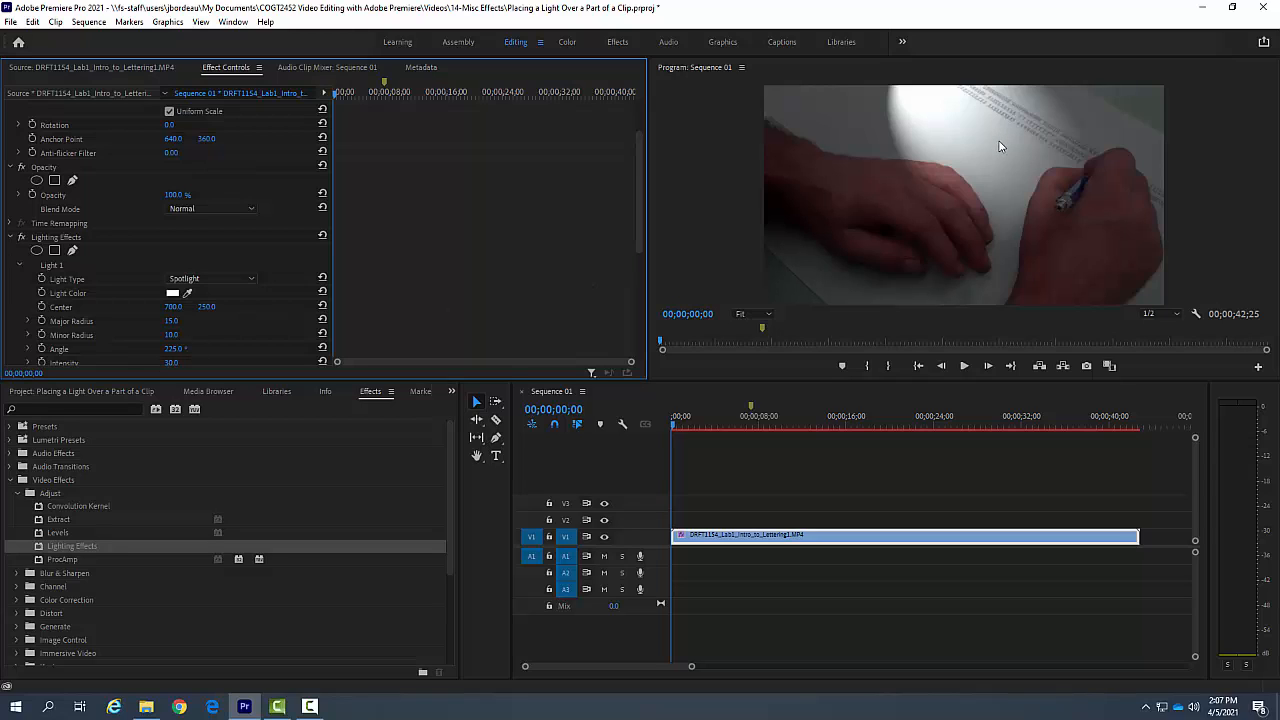
{"action": "left_click", "coordinate": [174, 334]}
{"action": "type", "text": "15"}
{"action": "key", "text": "Return"}
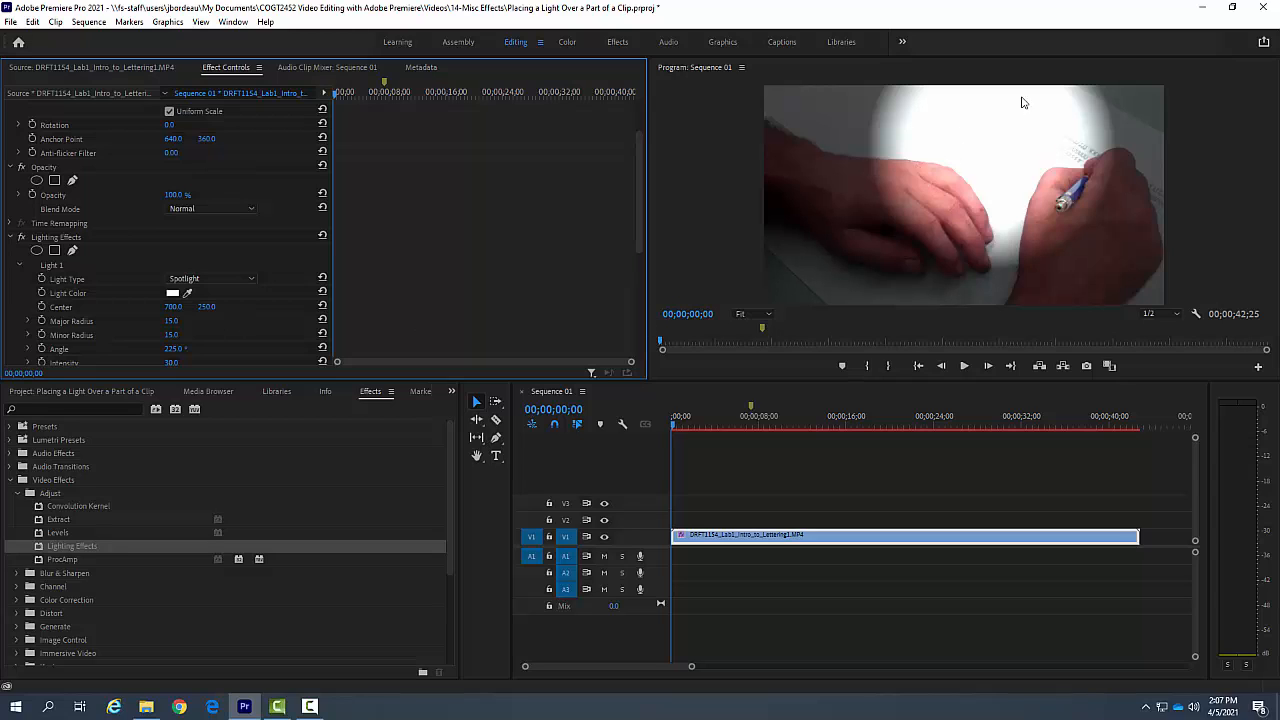
- Set Light 1's intensity to 15 and its focus to 75
{"action": "key", "text": "ctrl+s"}
{"action": "scroll", "coordinate": [202, 335], "scroll_direction": "down", "scroll_amount": 2}
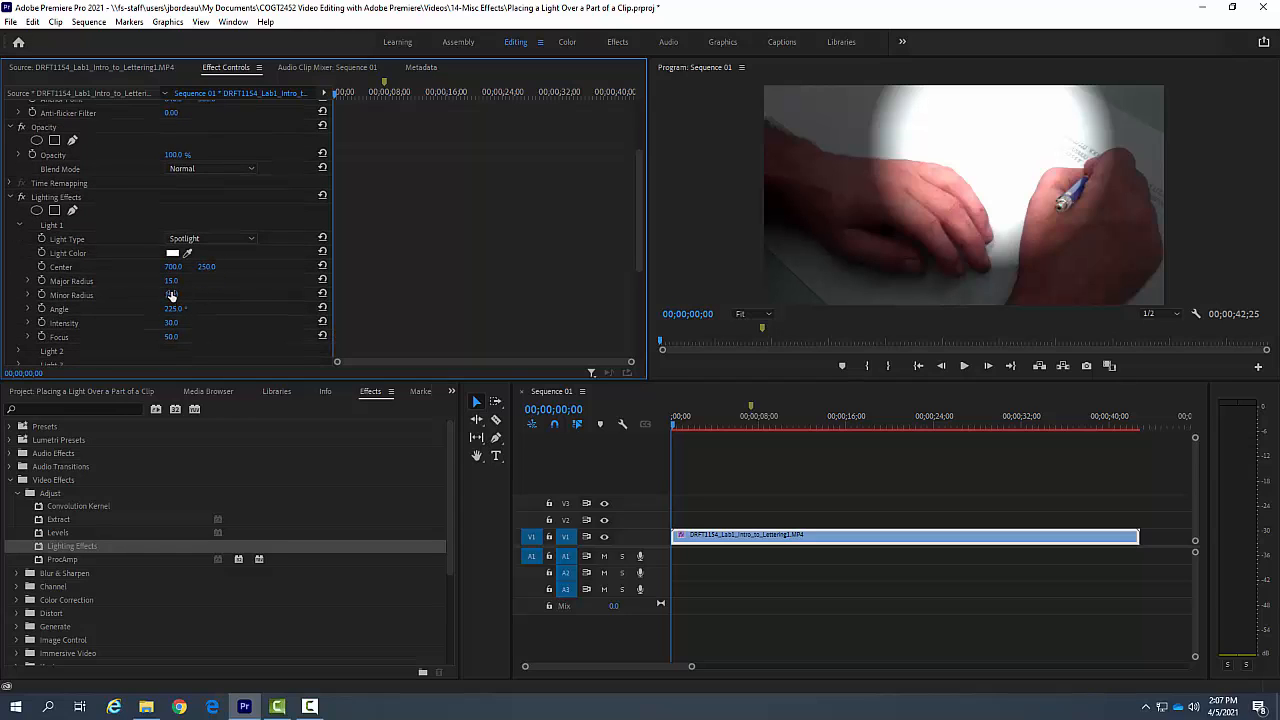
{"action": "left_click", "coordinate": [175, 323]}
{"action": "type", "text": "15"}
{"action": "key", "text": "Return"}
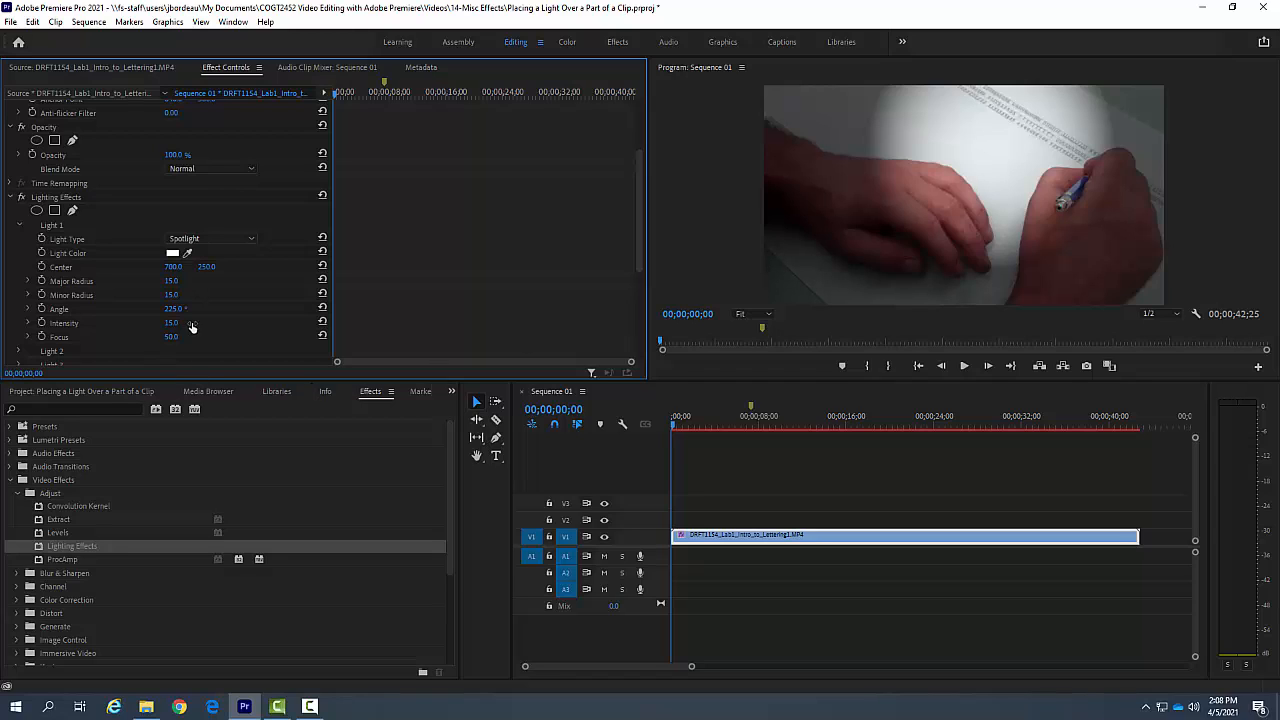
{"action": "left_click", "coordinate": [172, 338]}
{"action": "type", "text": "75"}
{"action": "key", "text": "Return"}
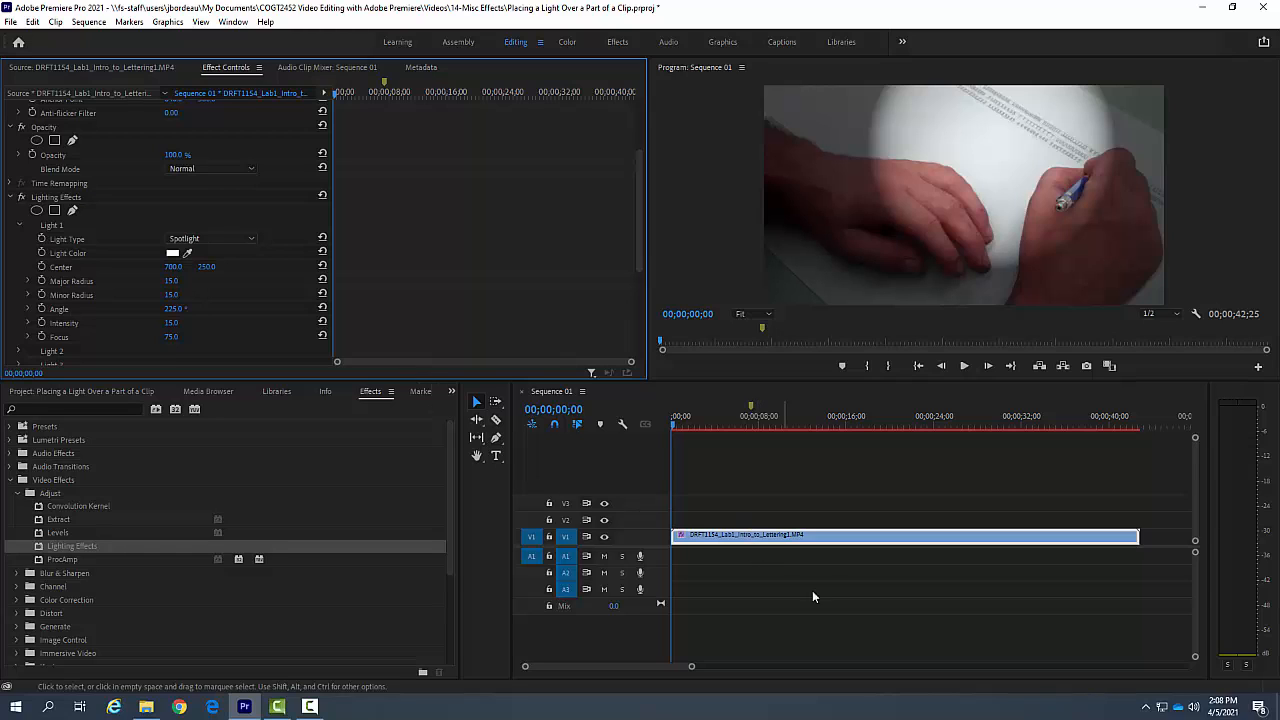
- Deselect the clip and play the sequence from the start to preview the spotlight
{"action": "left_click", "coordinate": [782, 514]}
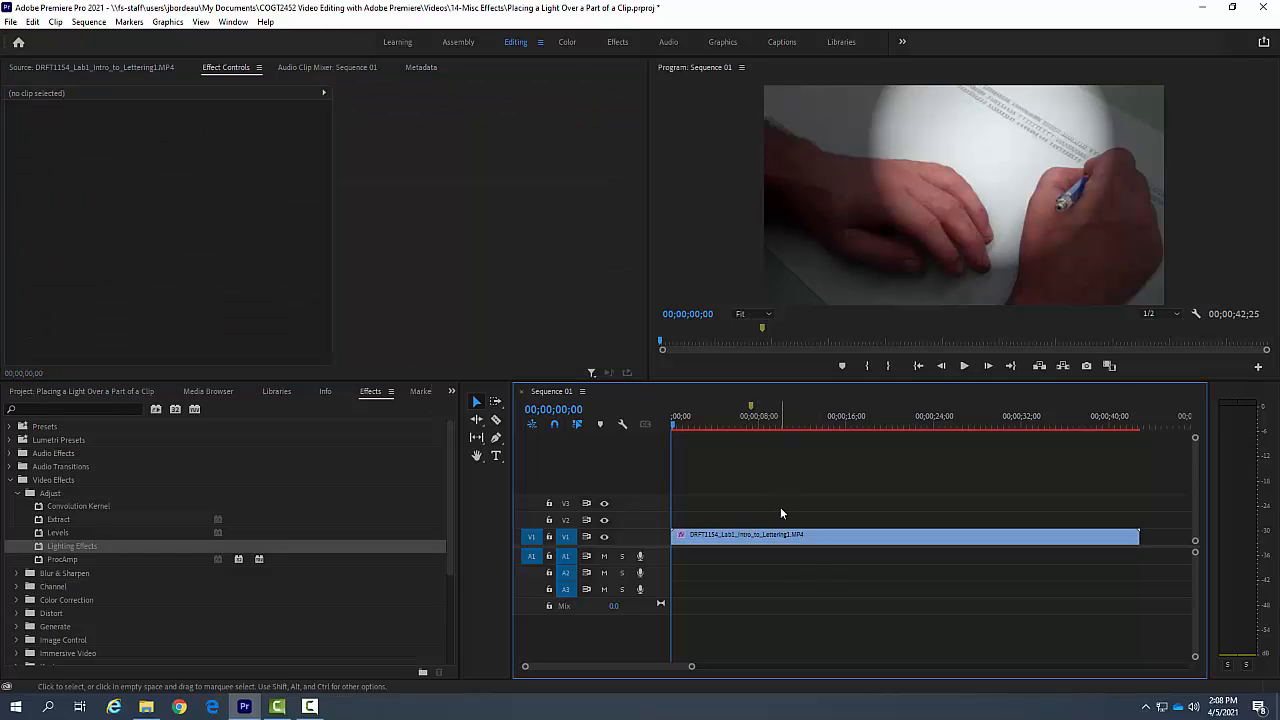
{"action": "key", "text": "space"}
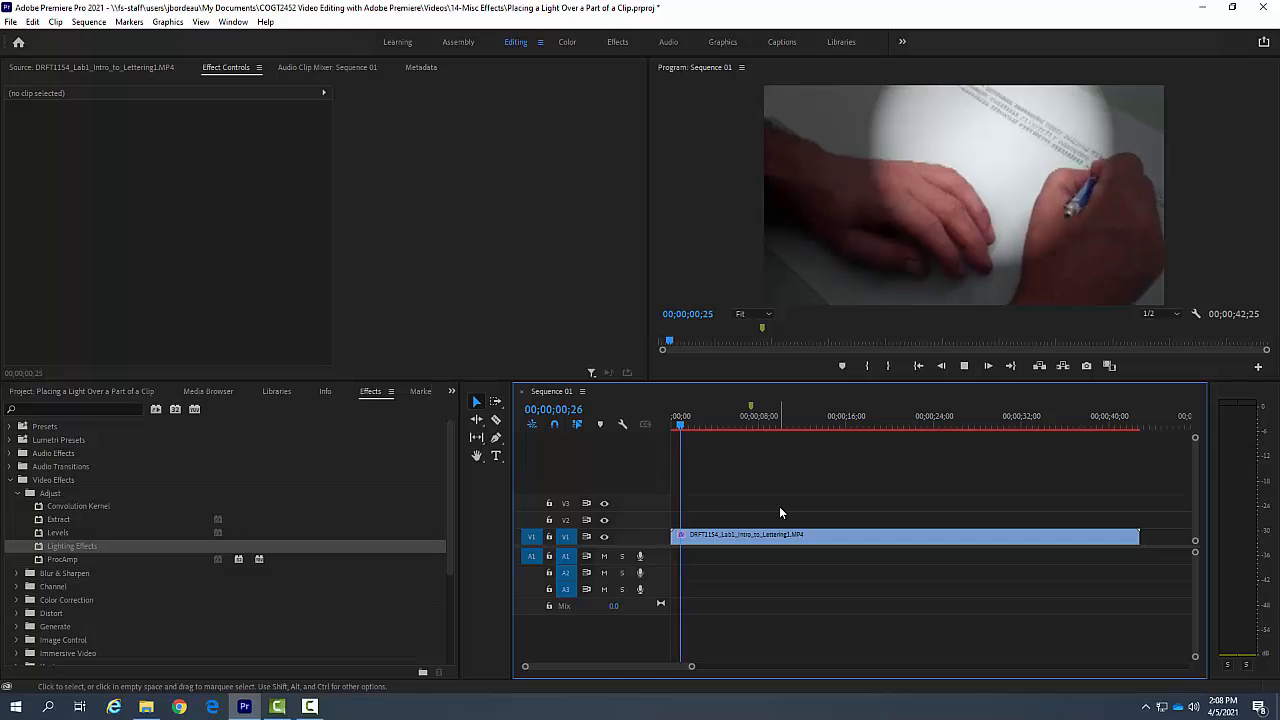